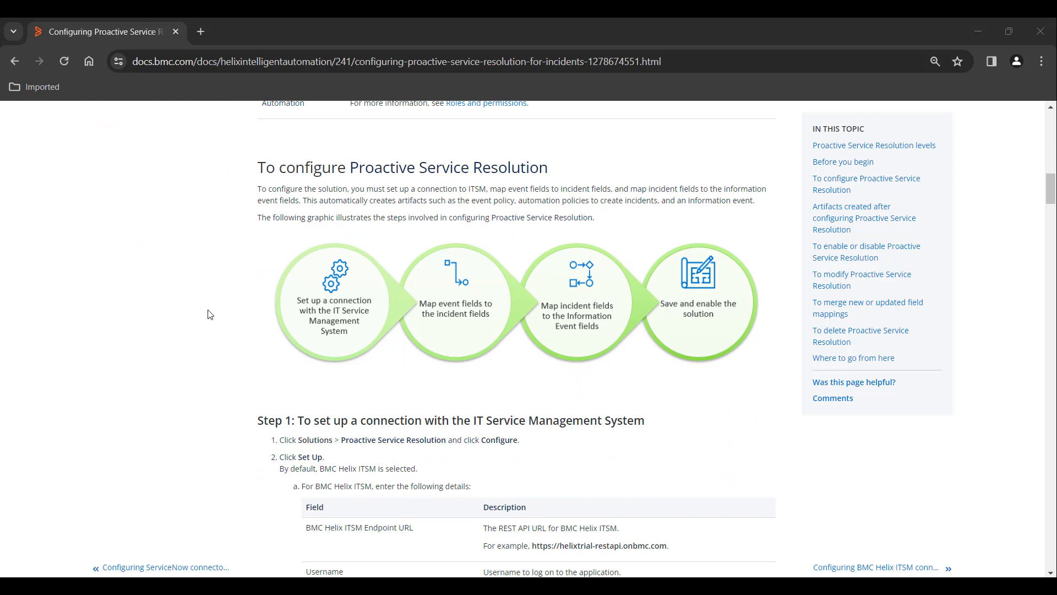
Scroll the Proactive Service Resolution docs down to Step 1 on the IT Service Management connection
scroll(185, 259, "down", 1)
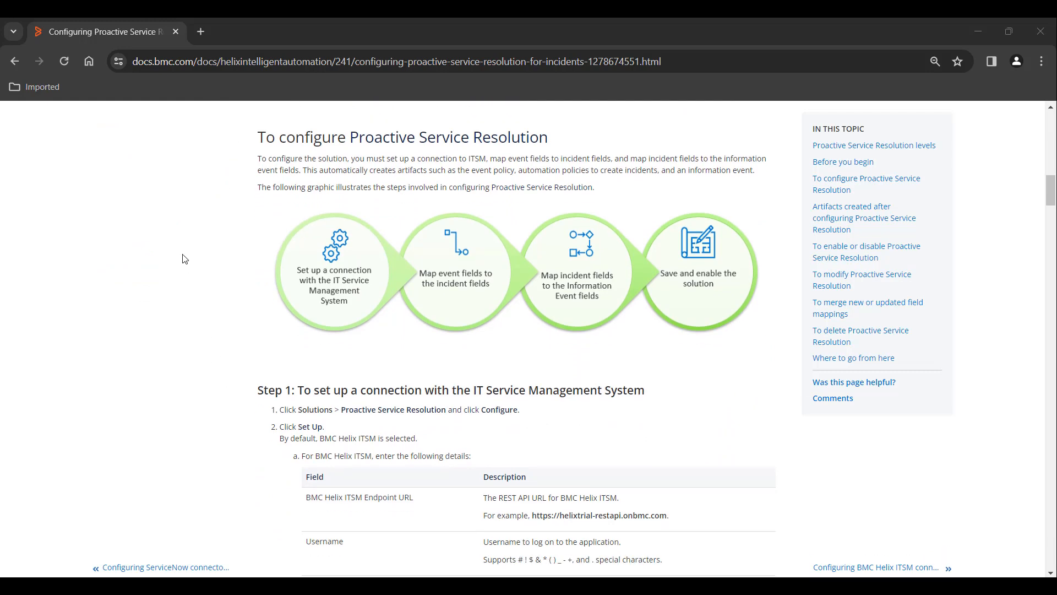
scroll(185, 258, "down", 3)
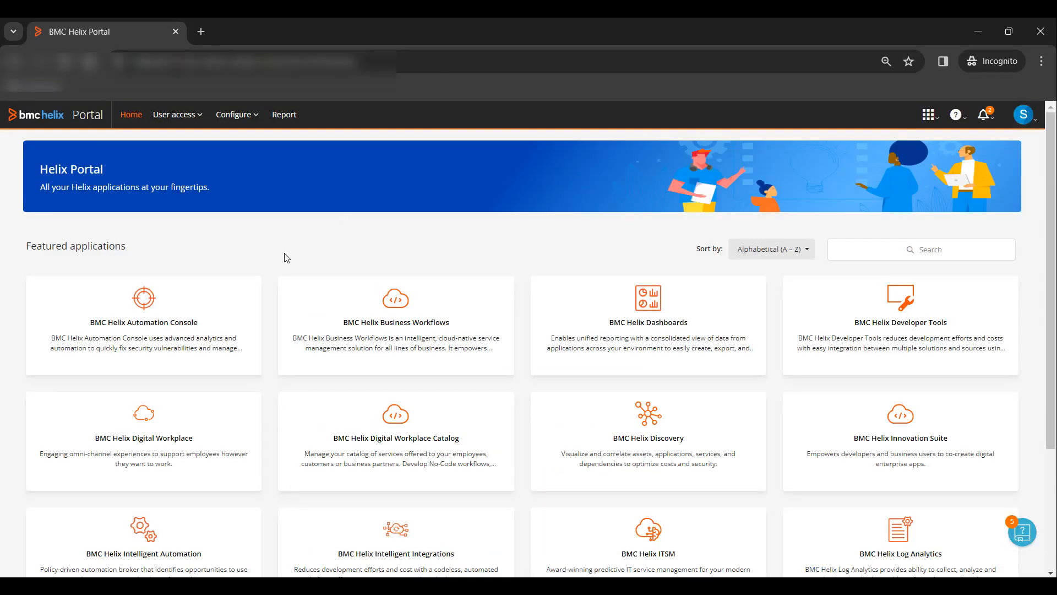
Open Intelligent Automation's Solutions list and configure the Proactive Service Resolution for incidents card
left_click(137, 549)
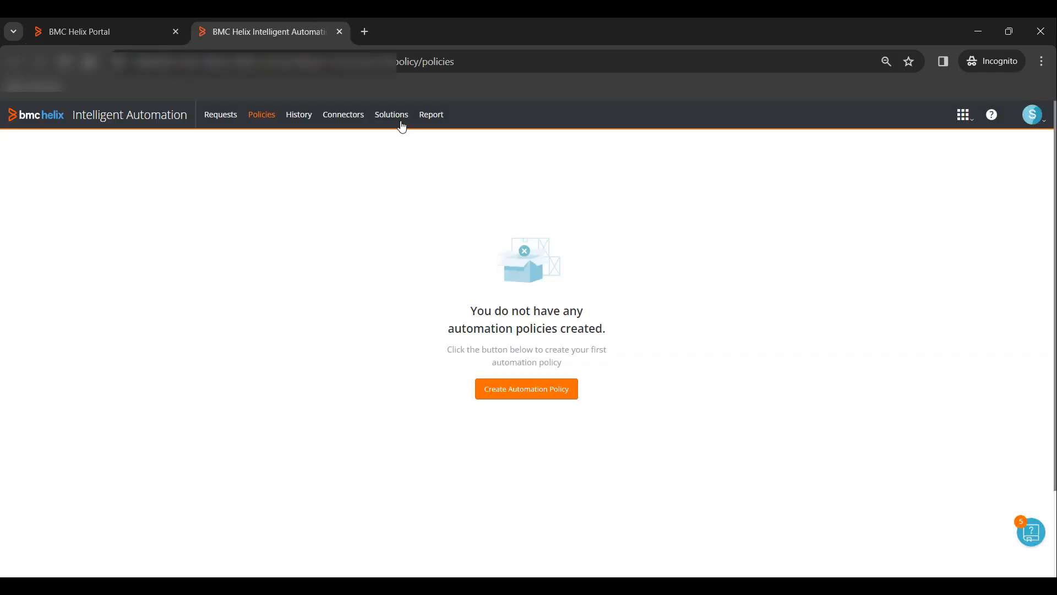
left_click(391, 122)
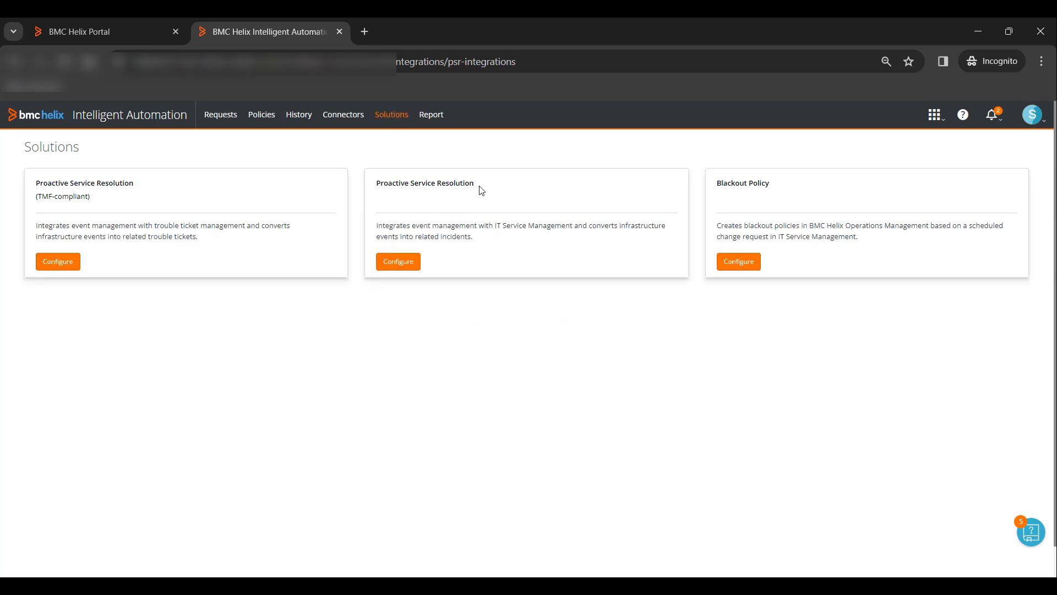
left_click(406, 268)
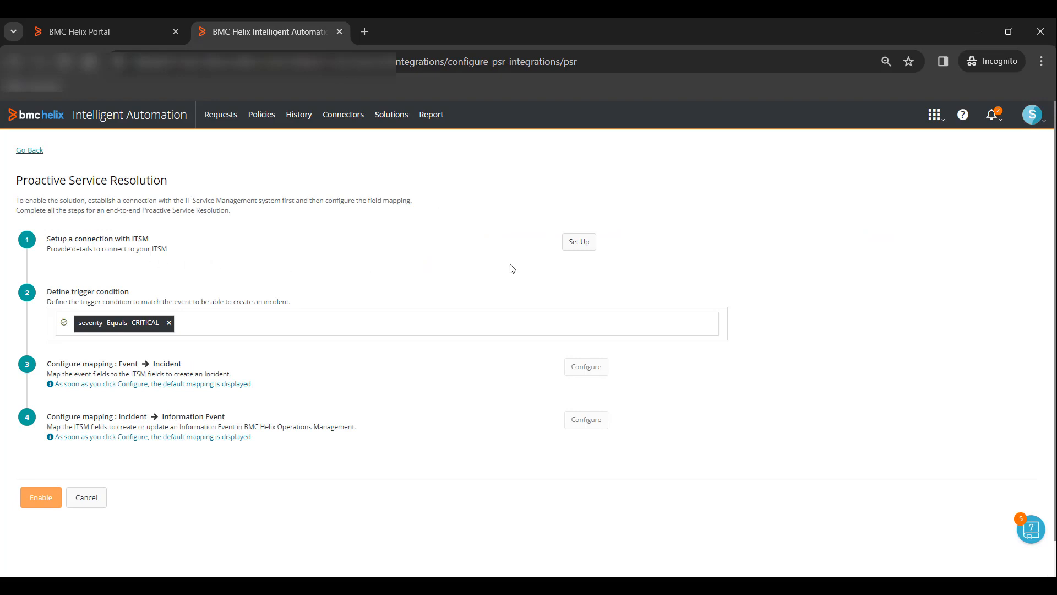
Set up the BMC Helix ITSM connection with the pasted endpoint URL, account username and password, and save
left_click(577, 250)
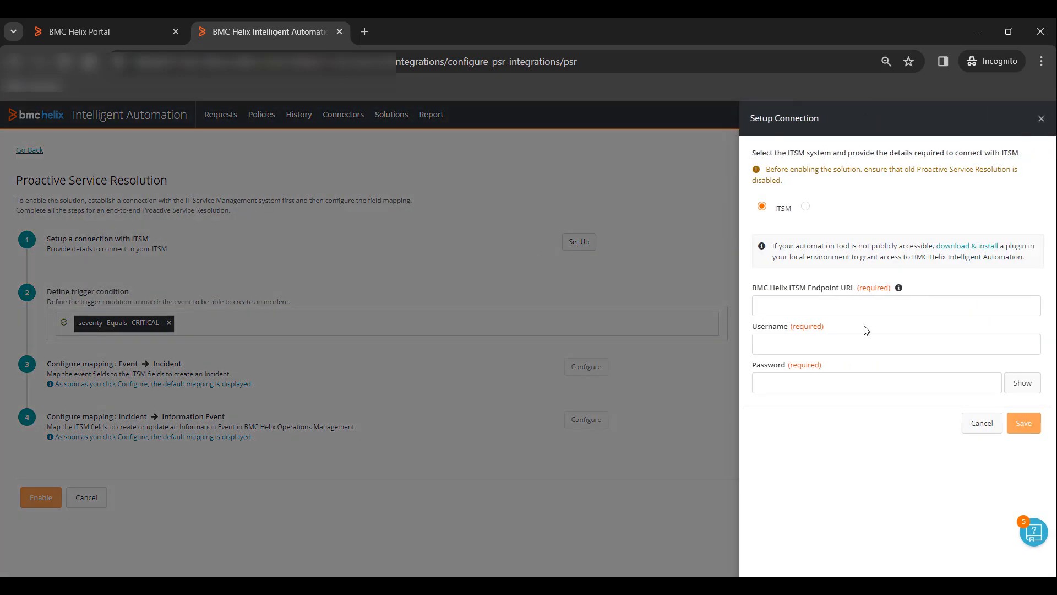
left_click(782, 309)
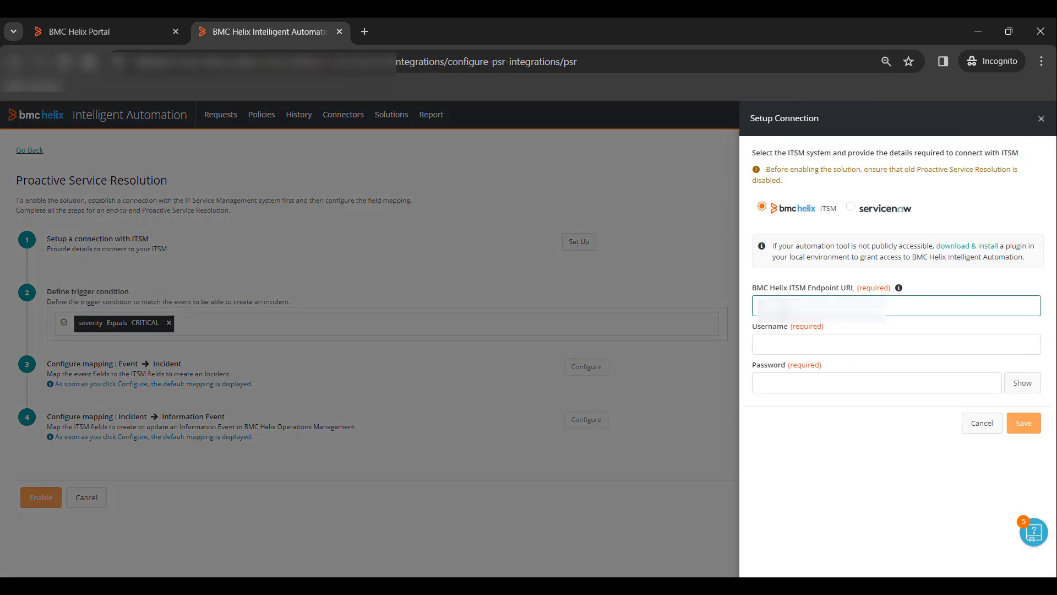
key("ctrl+v")
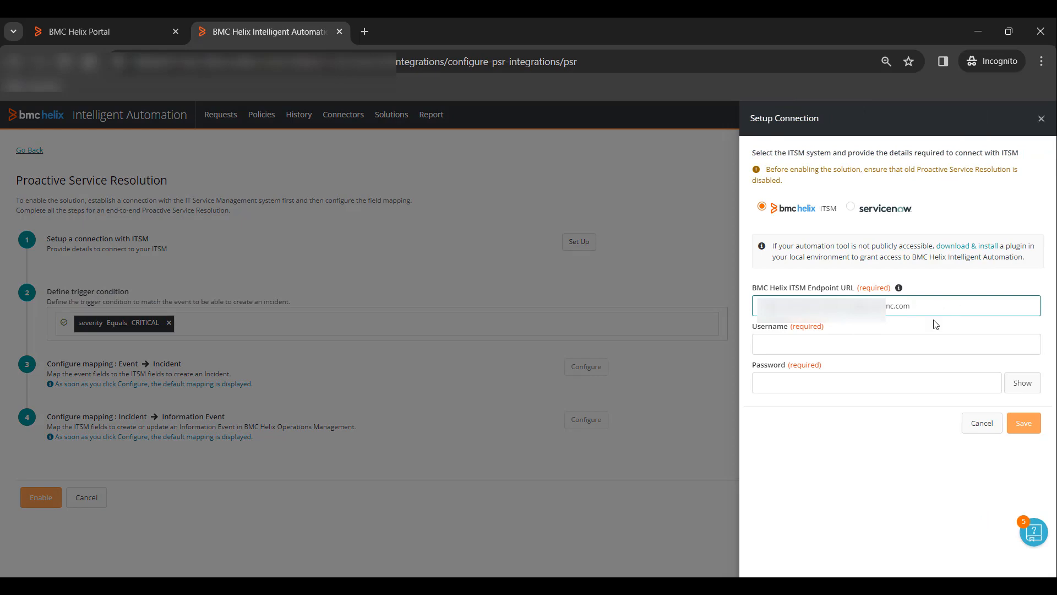
left_click(819, 345)
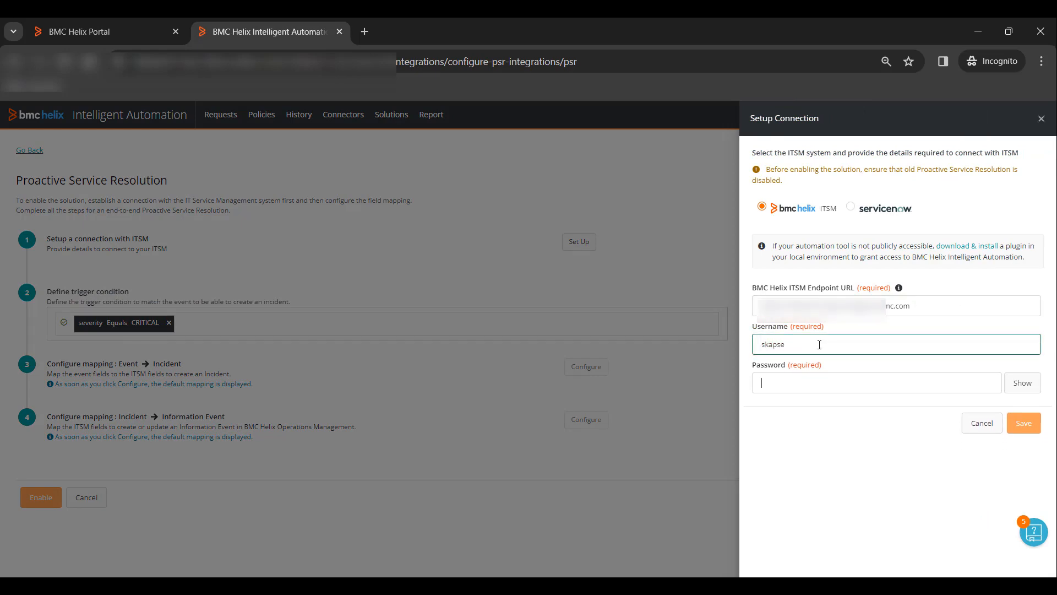
type("•••••••")
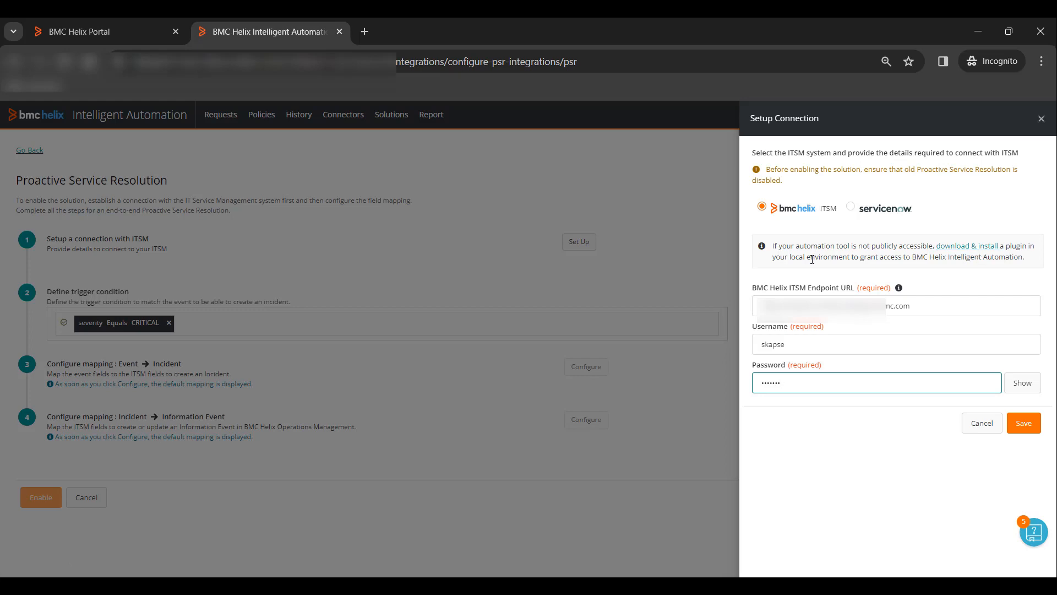
left_click(1024, 427)
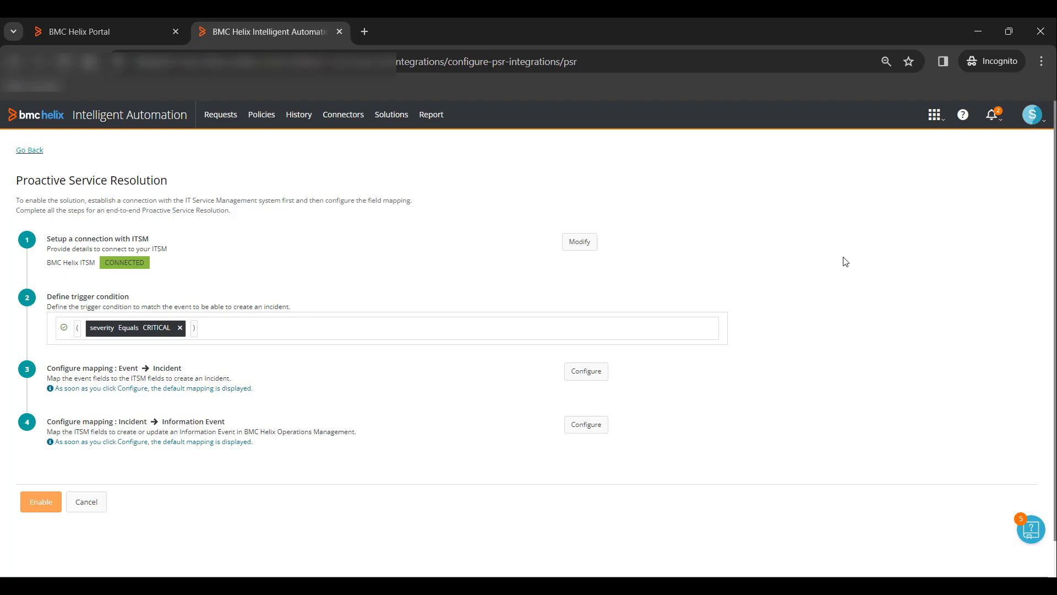
Open the Event → Incident mapping and review default rows such as Impact, Summary and Urgency
left_click(586, 371)
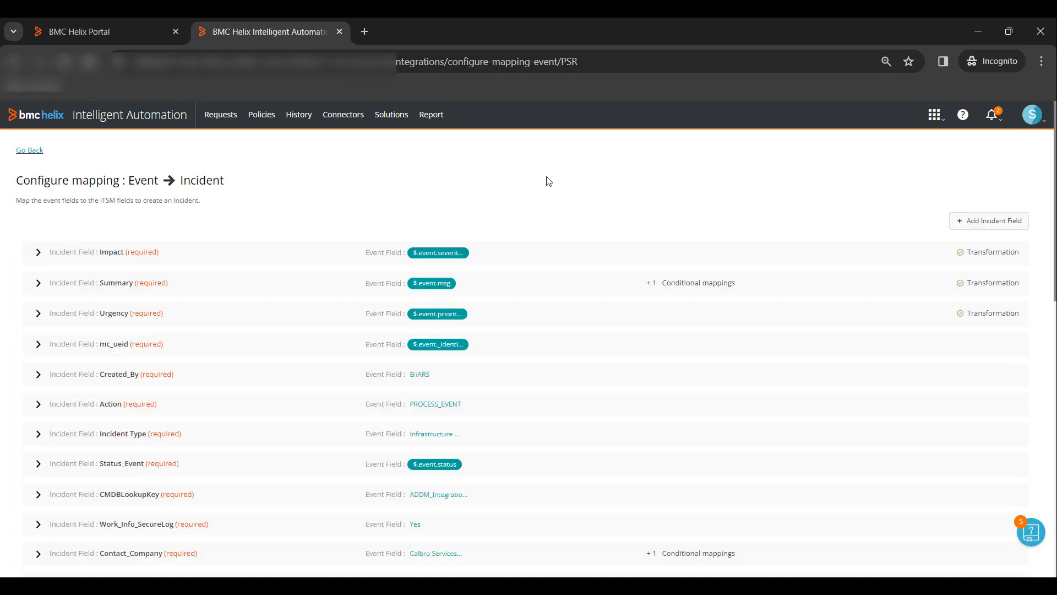
scroll(409, 376, "down", 5)
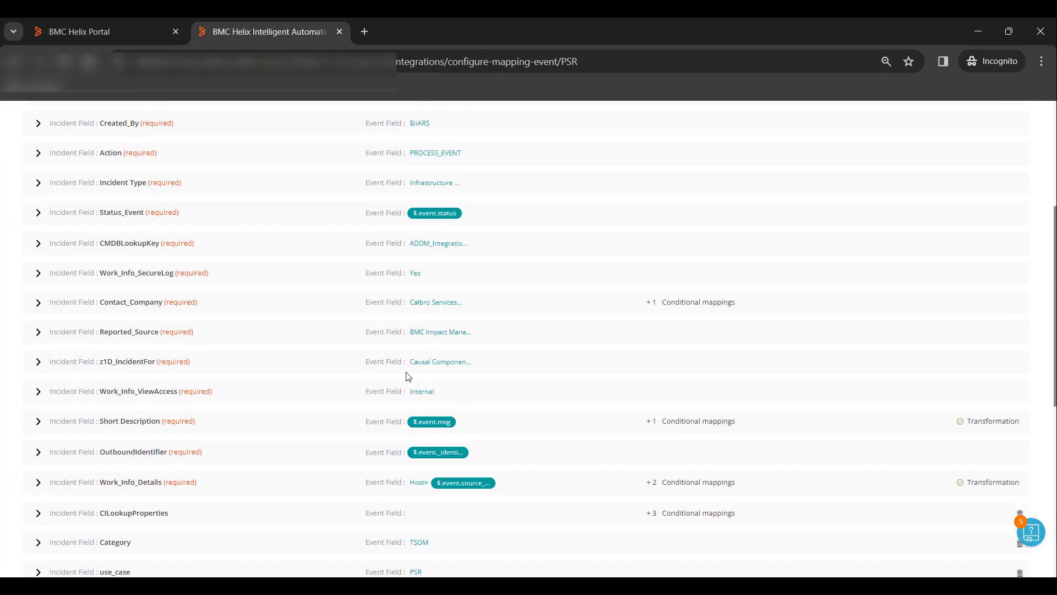
scroll(409, 376, "down", 5)
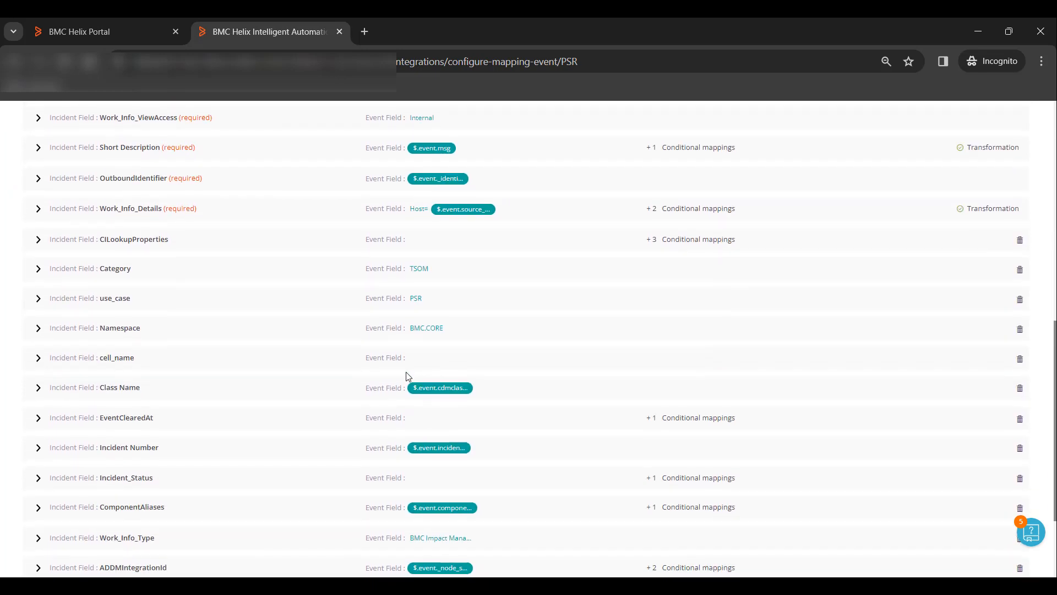
scroll(409, 377, "down", 3)
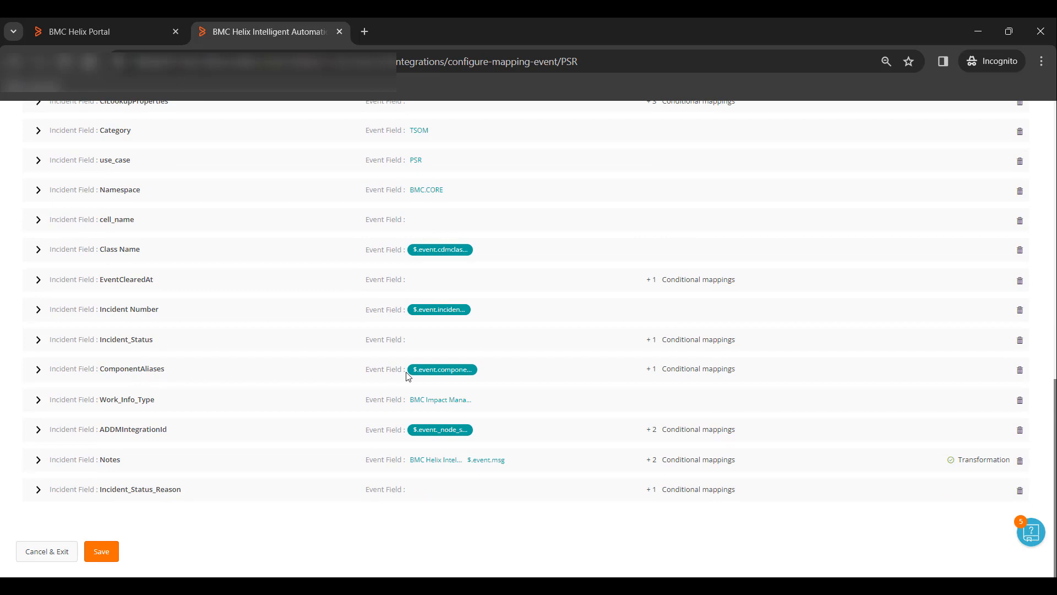
scroll(408, 376, "up", 3)
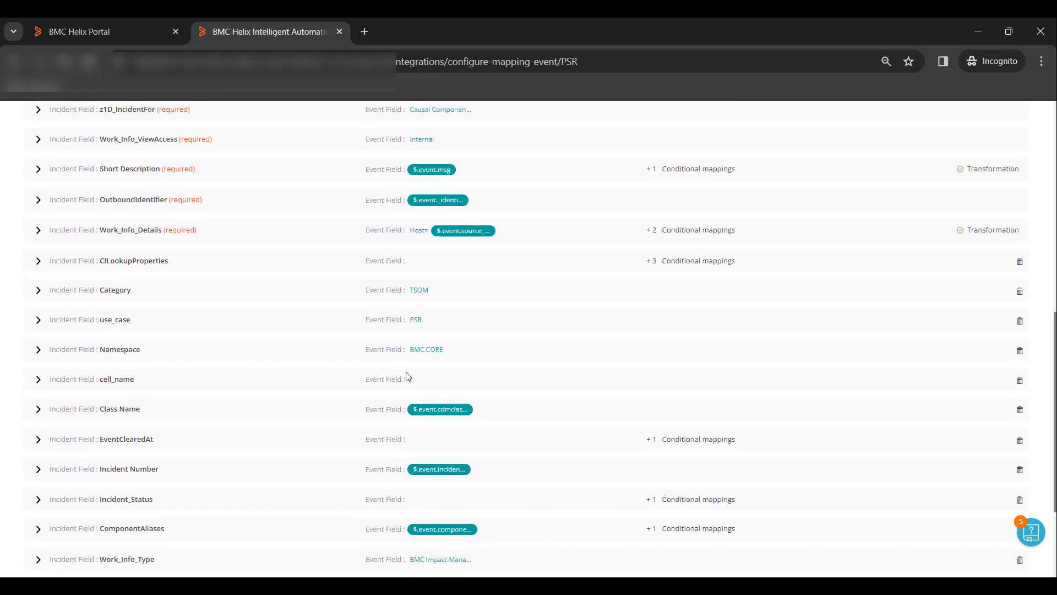
scroll(409, 377, "up", 10)
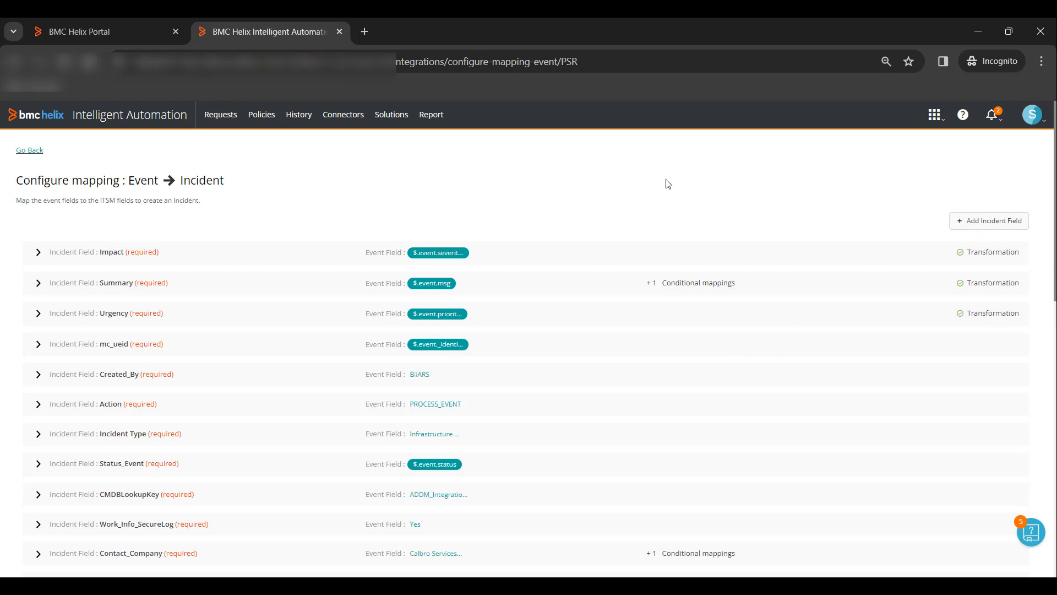
scroll(349, 217, "down", 4)
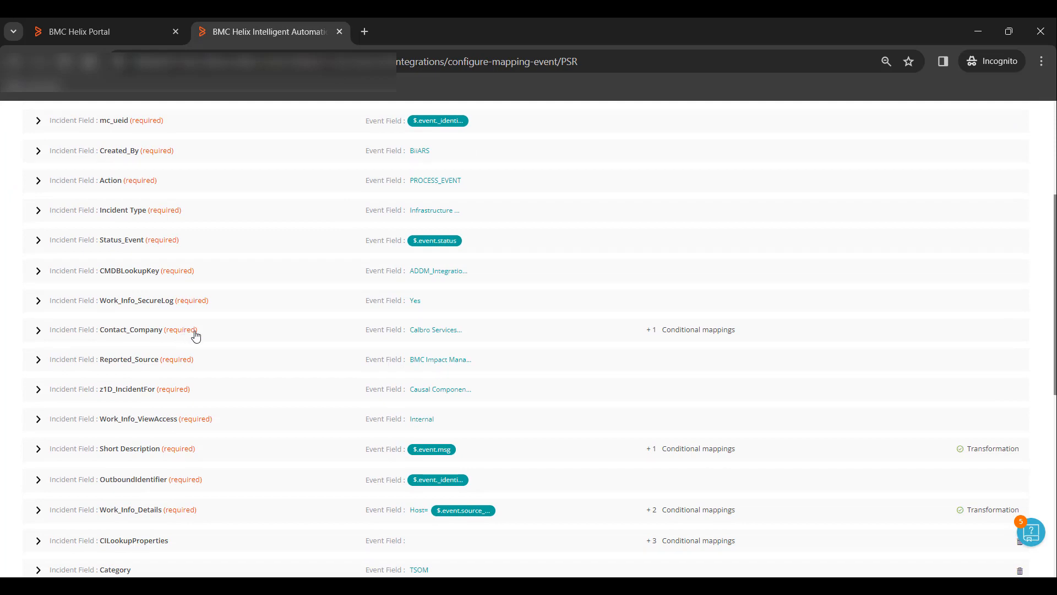
Map Contact_Company's default to the Custom value 'Apex Global' and save the Event-to-Incident mapping
left_click(194, 330)
scroll(288, 373, "down", 2)
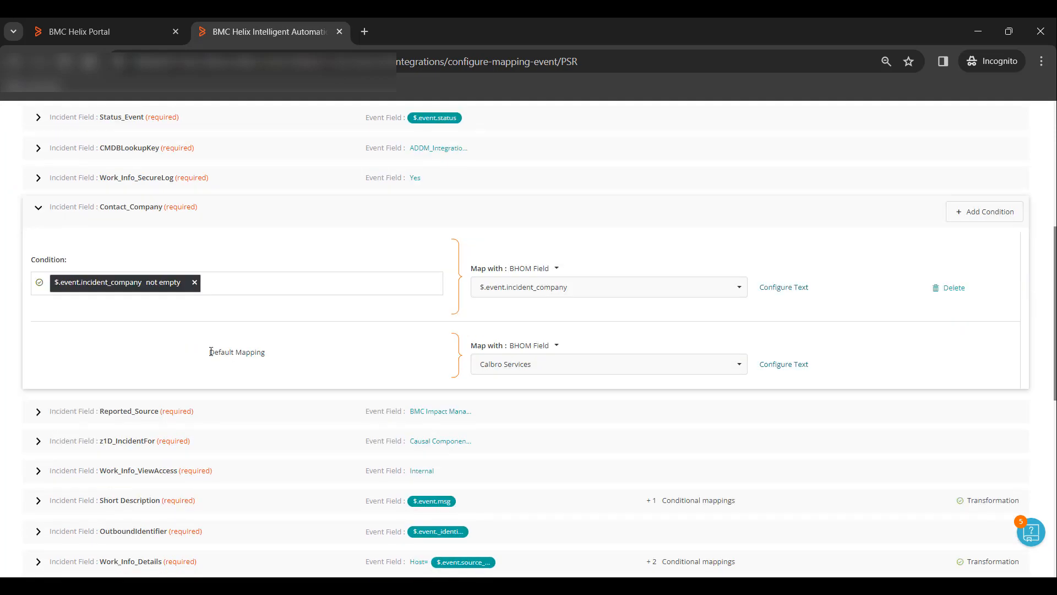
left_click_drag(211, 351, 269, 355)
left_click(172, 306)
left_click(553, 345)
left_click(548, 385)
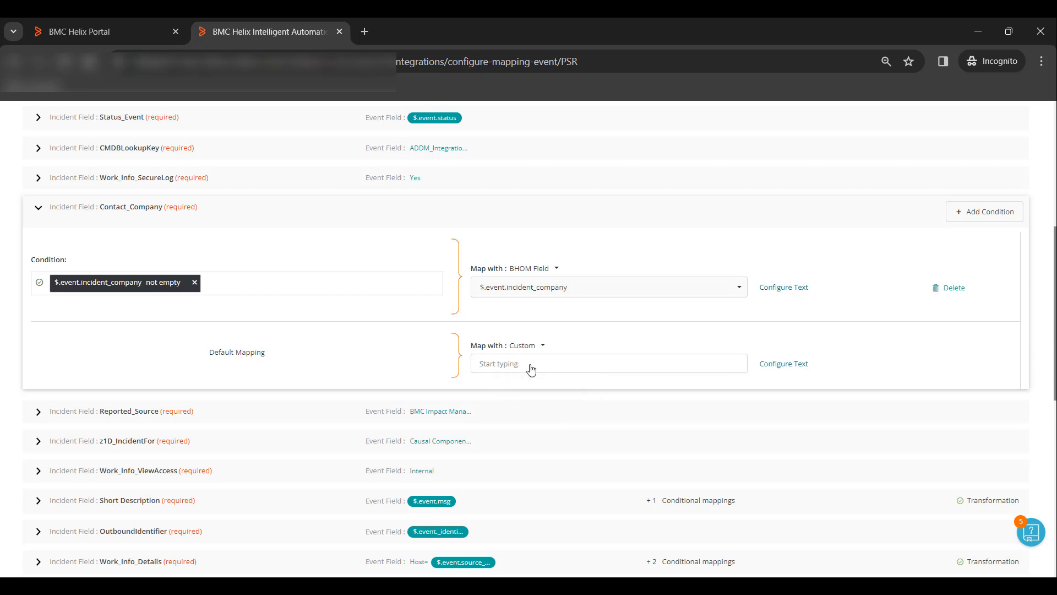
left_click(529, 366)
type("Ap")
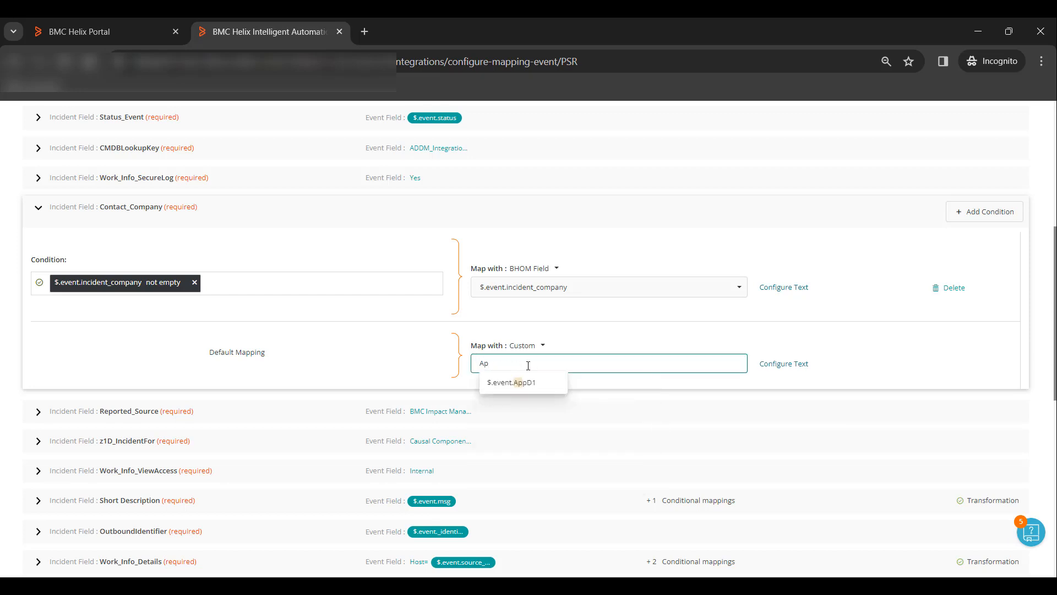
type("ex Global")
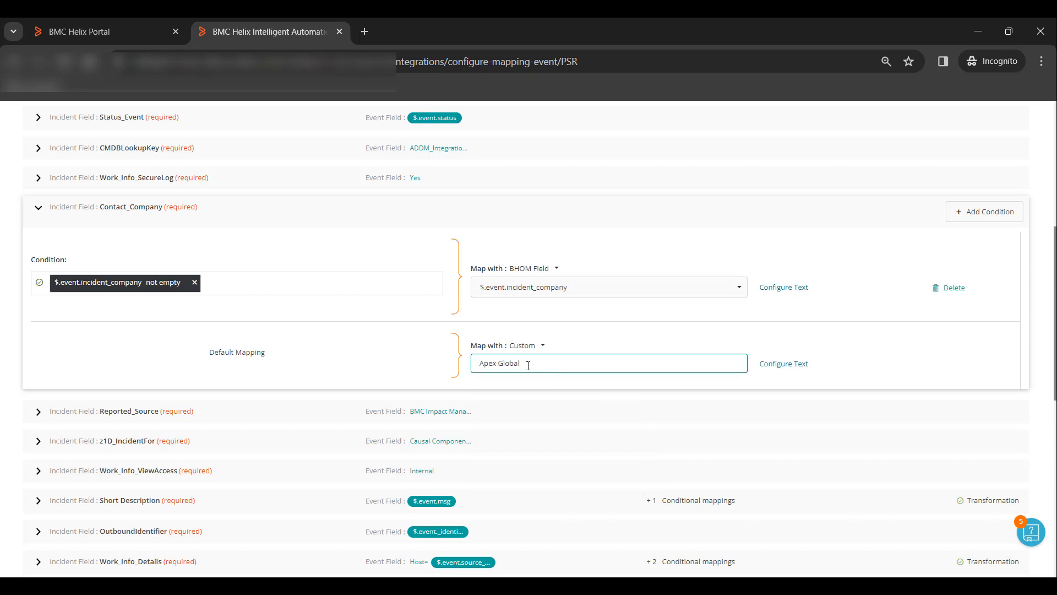
key("Return")
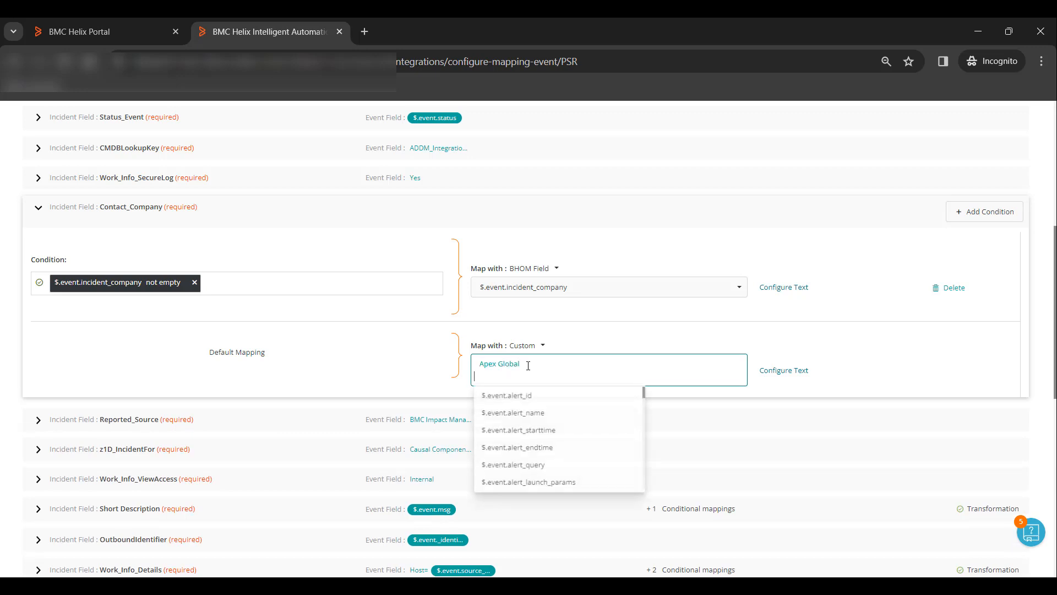
scroll(307, 360, "down", 15)
left_click(100, 549)
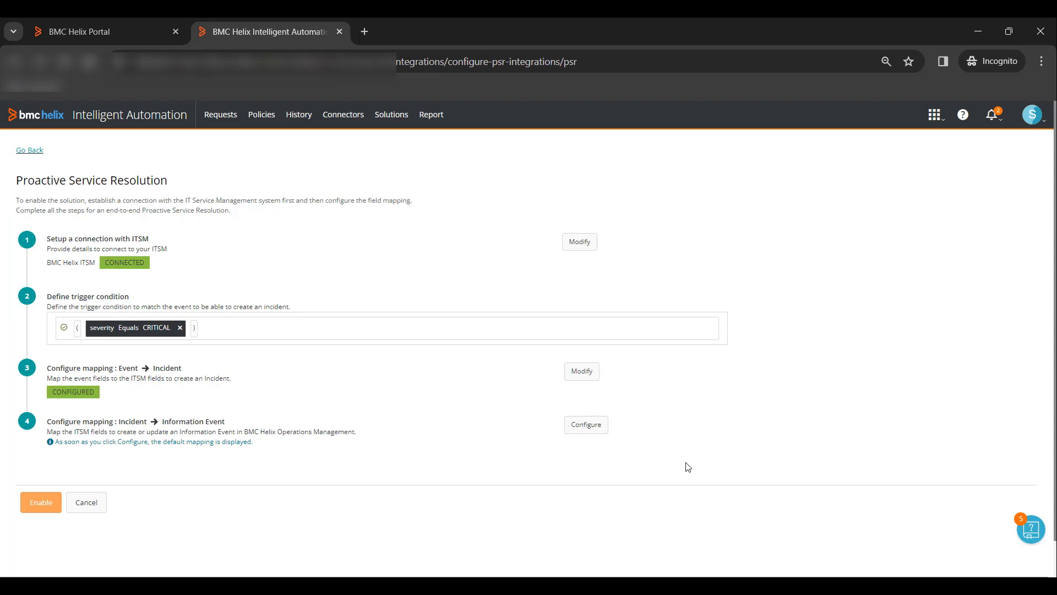
Save the Incident-to-Information Event mapping with its defaults, then enable Proactive Service Resolution
left_click(591, 428)
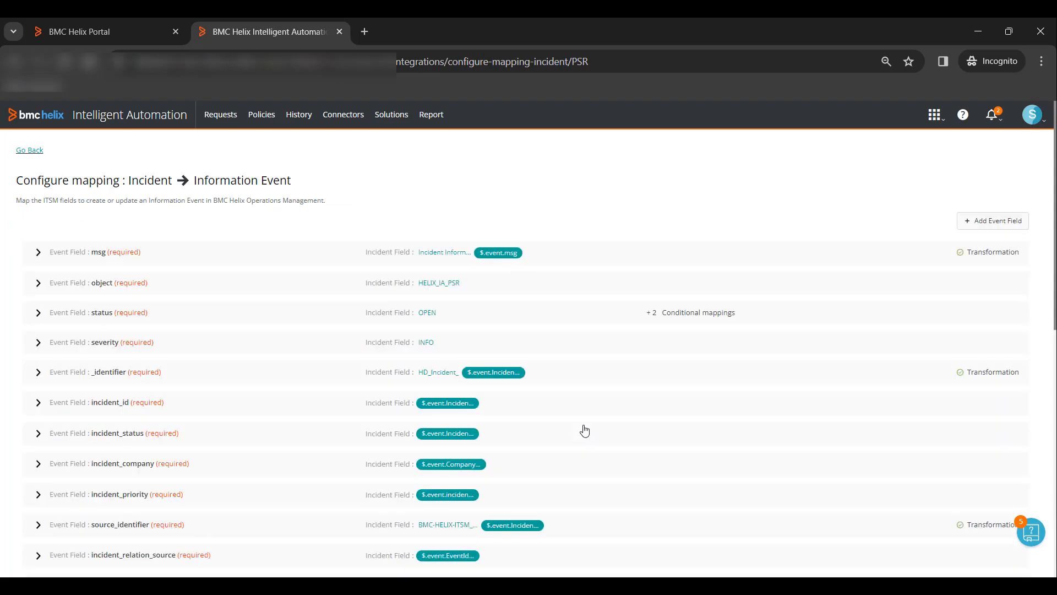
scroll(585, 431, "down", 5)
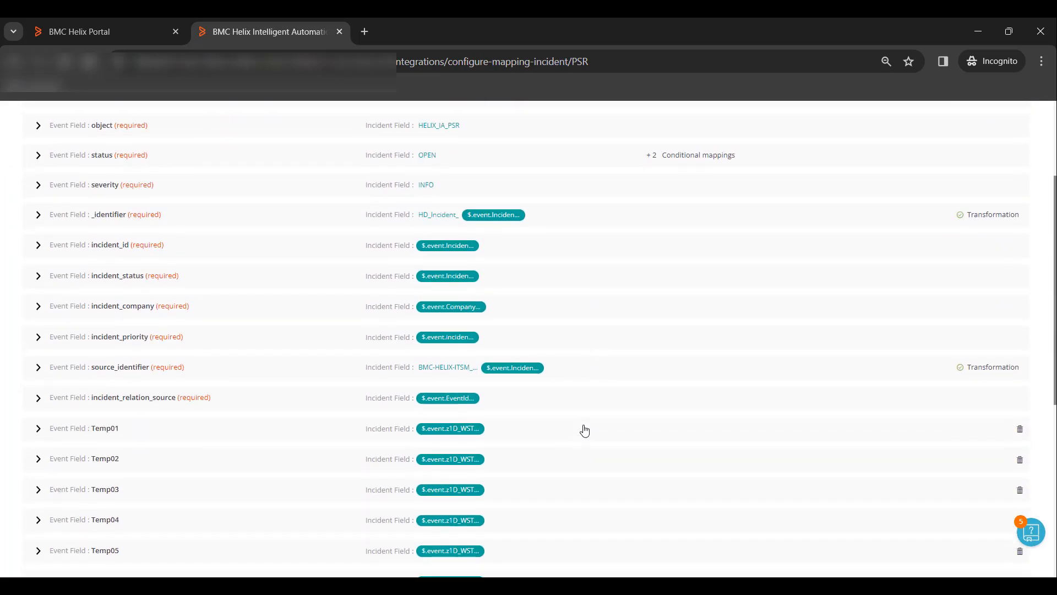
scroll(585, 431, "down", 4)
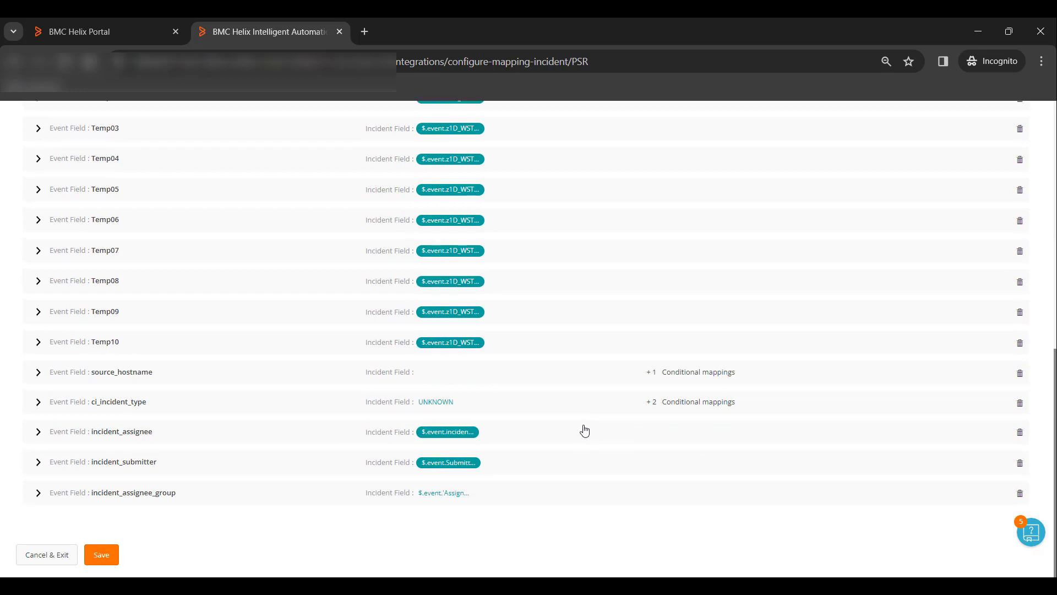
scroll(585, 430, "up", 10)
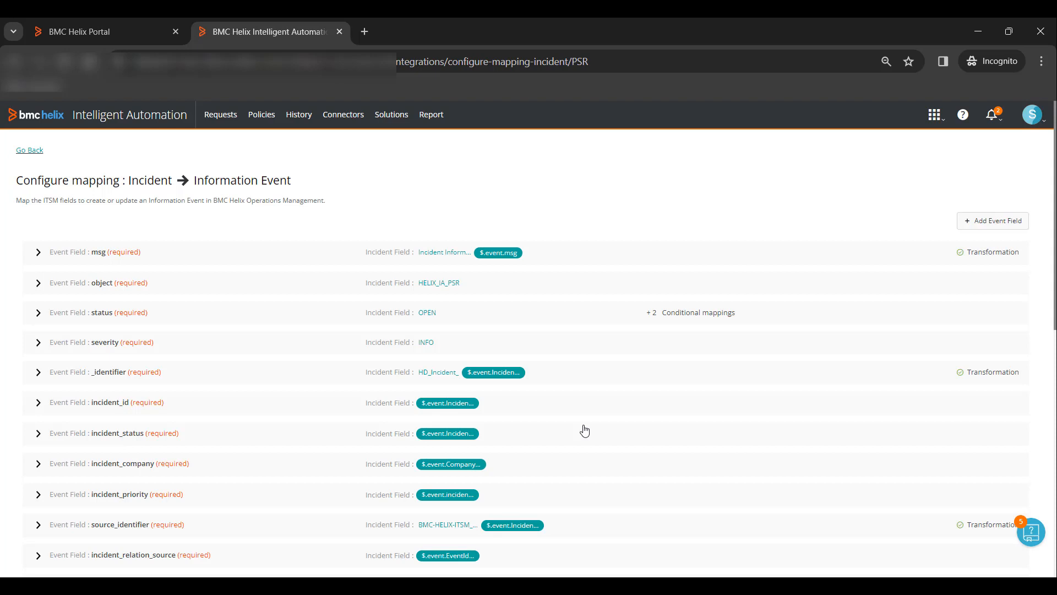
scroll(297, 303, "down", 10)
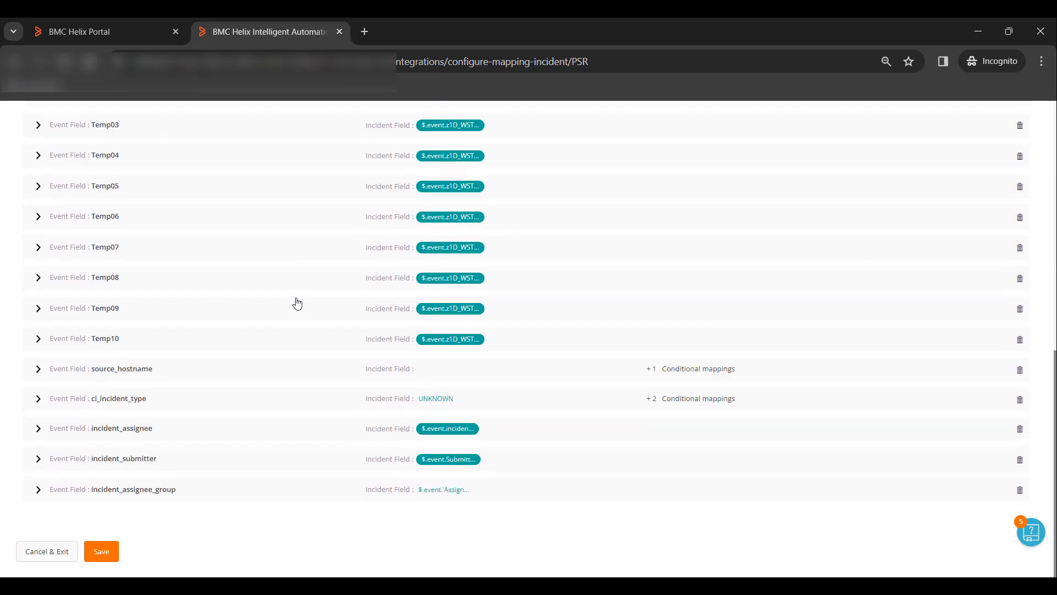
left_click(102, 551)
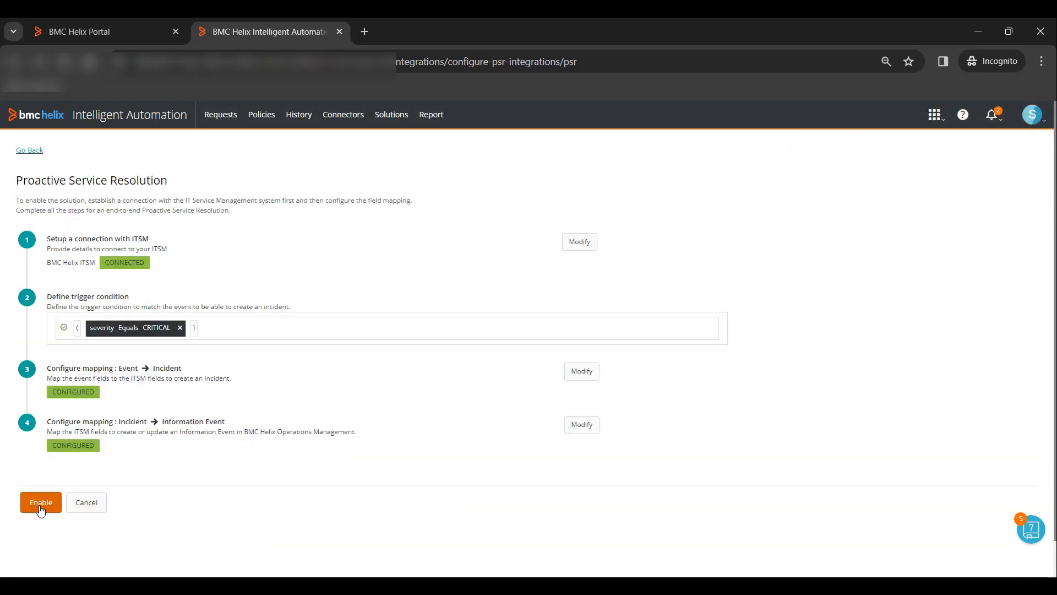
left_click(40, 506)
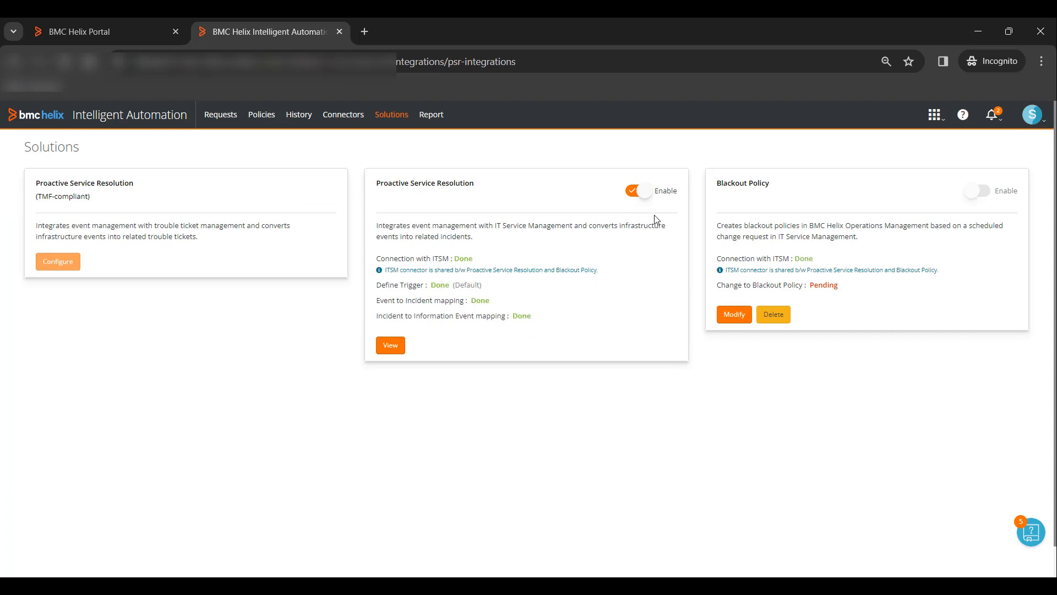
Switch Proactive Service Resolution off, then re-enable it from its Modify configuration page
left_click(634, 193)
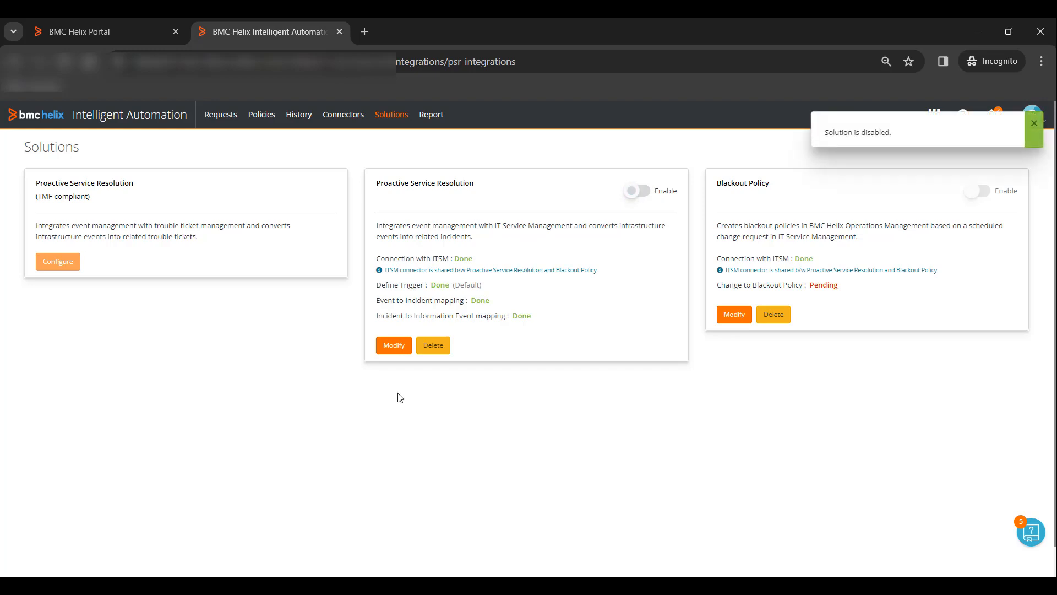
left_click(394, 345)
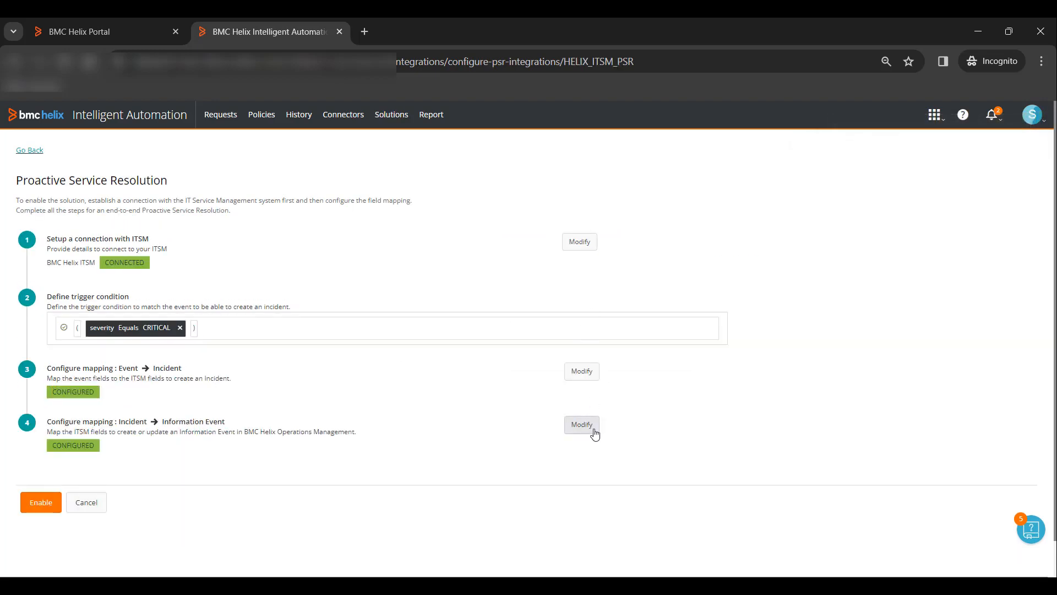
left_click(41, 502)
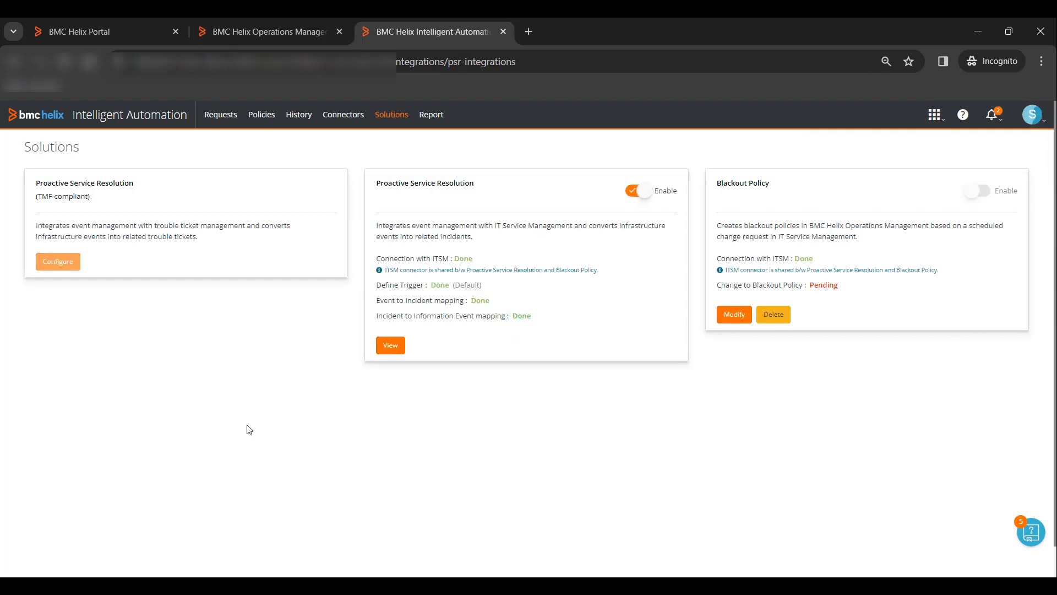
left_click(274, 25)
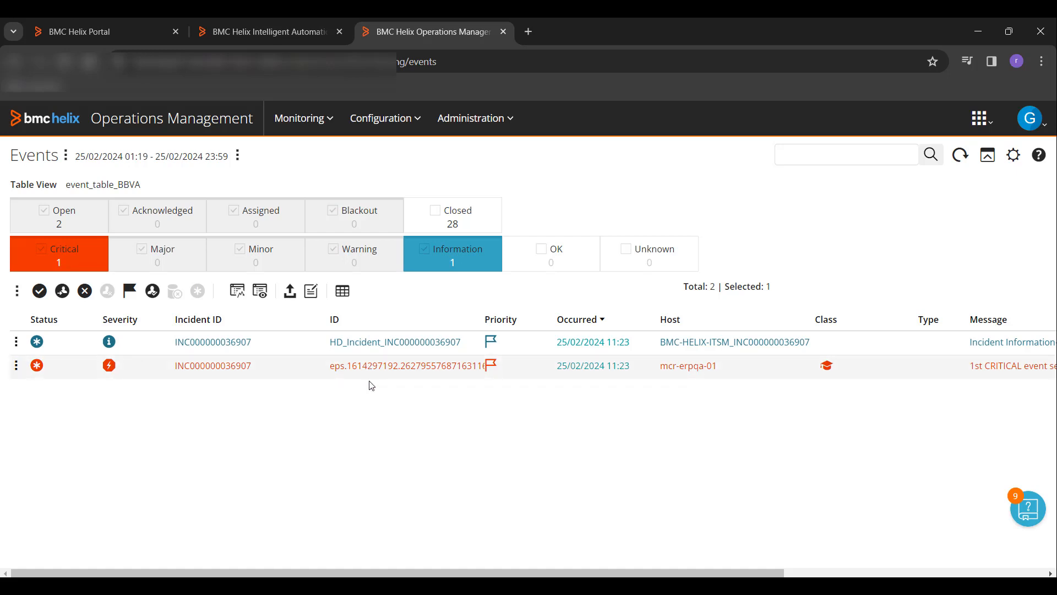
Select the Information event that shares the critical event's ITSM incident ID
left_click(271, 347)
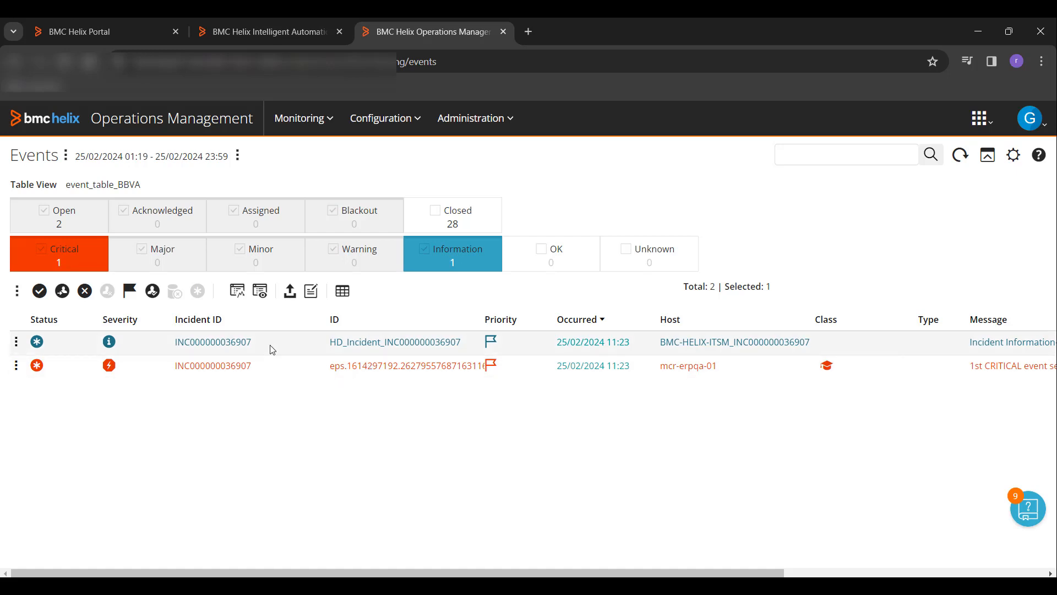